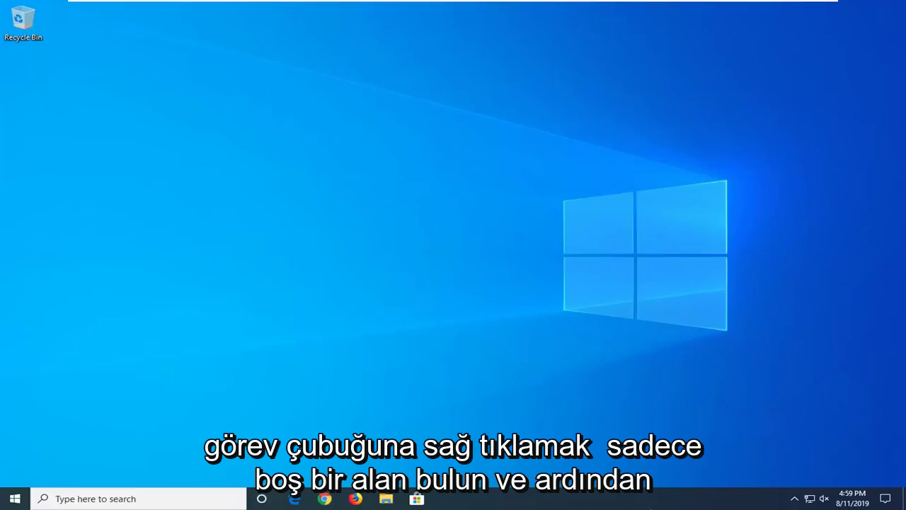
Step: Launch Task Manager from the taskbar menu and show its Services tab
{"action": "right_click", "coordinate": [641, 504]}
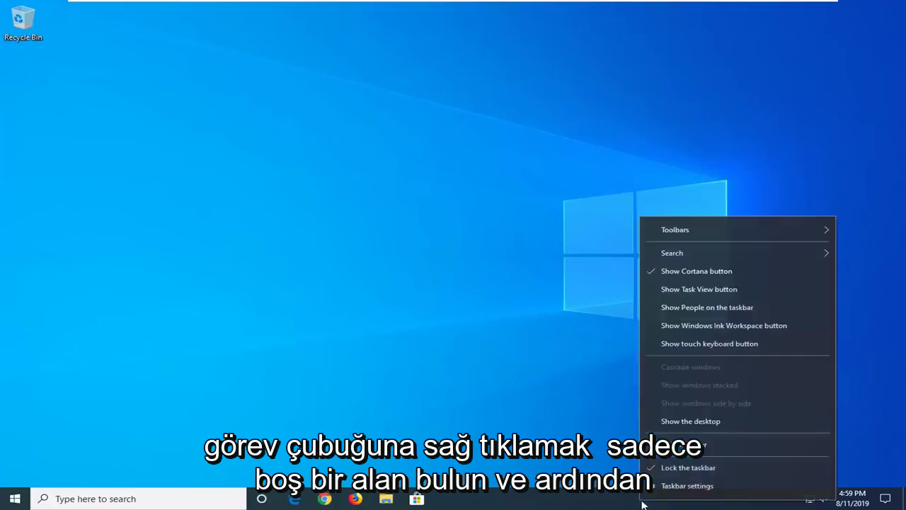
{"action": "left_click", "coordinate": [672, 443]}
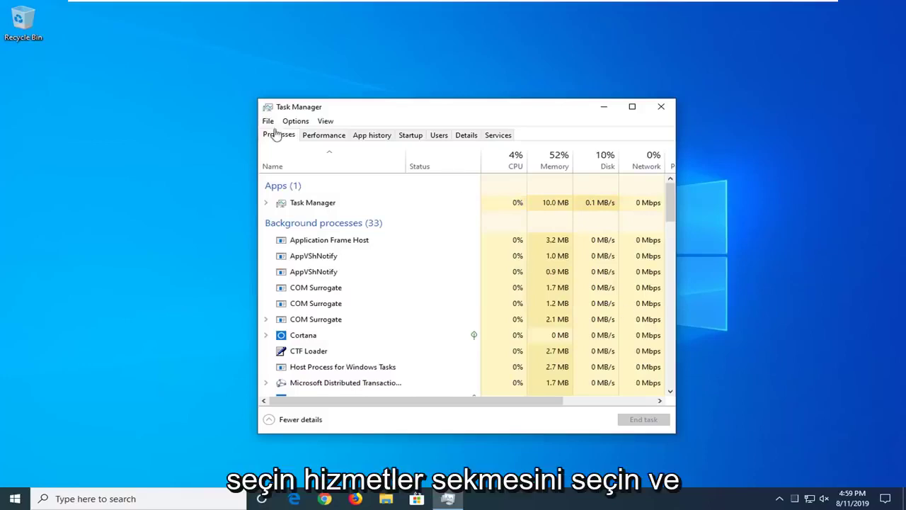
{"action": "left_click", "coordinate": [496, 136]}
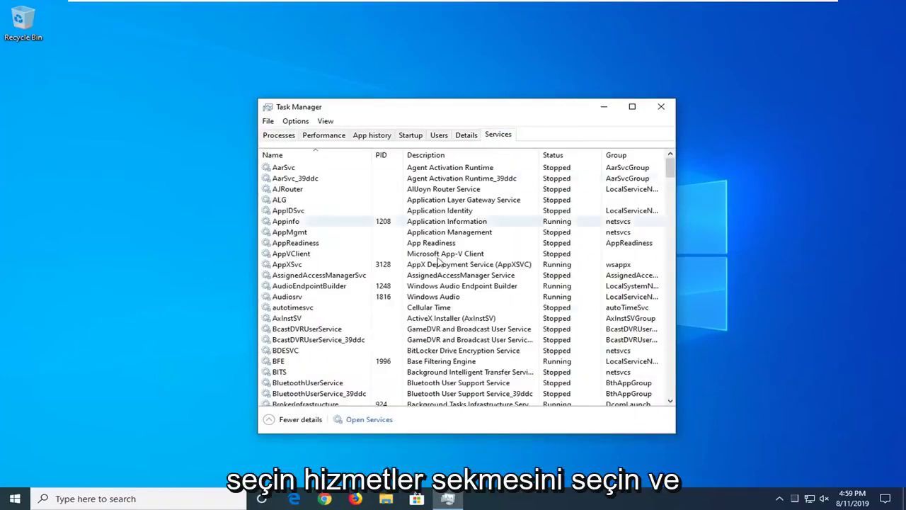
Step: Open the full Services console and select the Windows Search service
{"action": "left_click", "coordinate": [367, 421]}
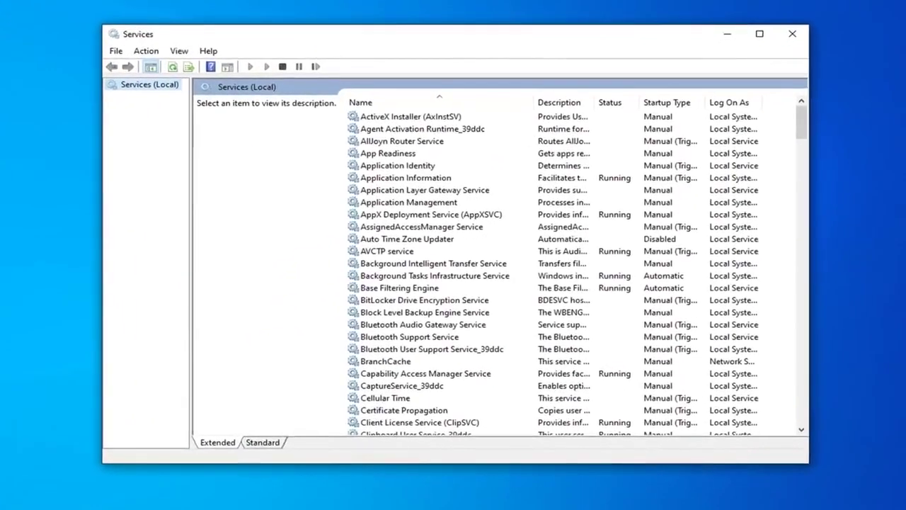
{"action": "scroll", "coordinate": [418, 332], "scroll_direction": "down", "scroll_amount": 20}
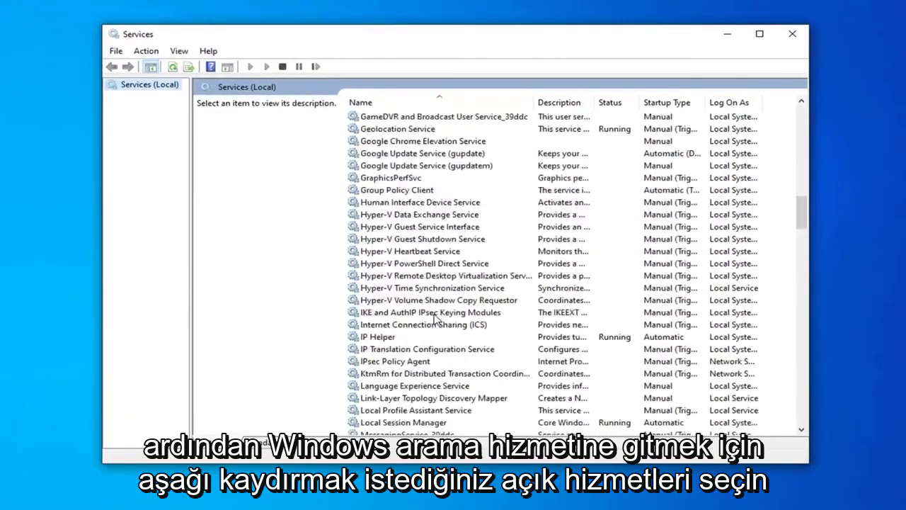
{"action": "scroll", "coordinate": [437, 318], "scroll_direction": "down", "scroll_amount": 20}
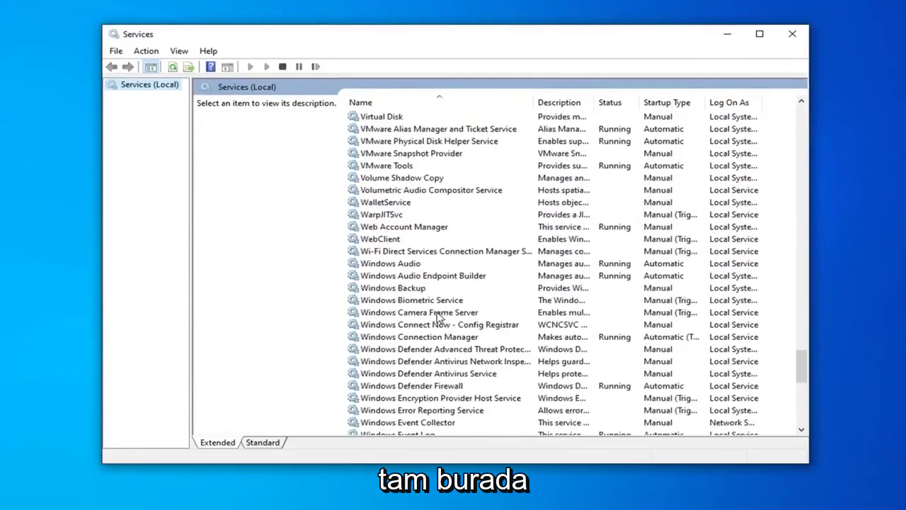
{"action": "scroll", "coordinate": [434, 338], "scroll_direction": "down", "scroll_amount": 5}
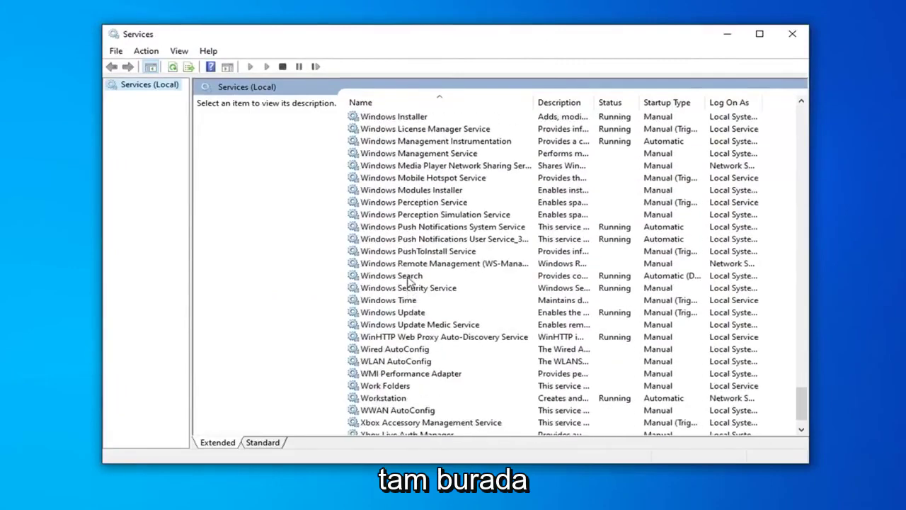
{"action": "left_click", "coordinate": [407, 277]}
Step: Set Windows Search's startup type to Automatic (Delayed Start), apply, and confirm
{"action": "double_click", "coordinate": [405, 277]}
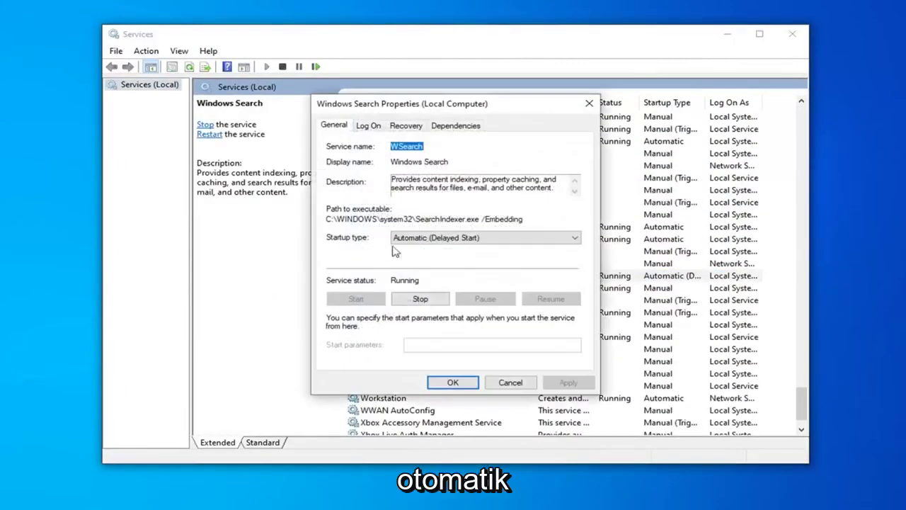
{"action": "left_click", "coordinate": [440, 239]}
{"action": "left_click", "coordinate": [416, 259]}
{"action": "left_click", "coordinate": [425, 239]}
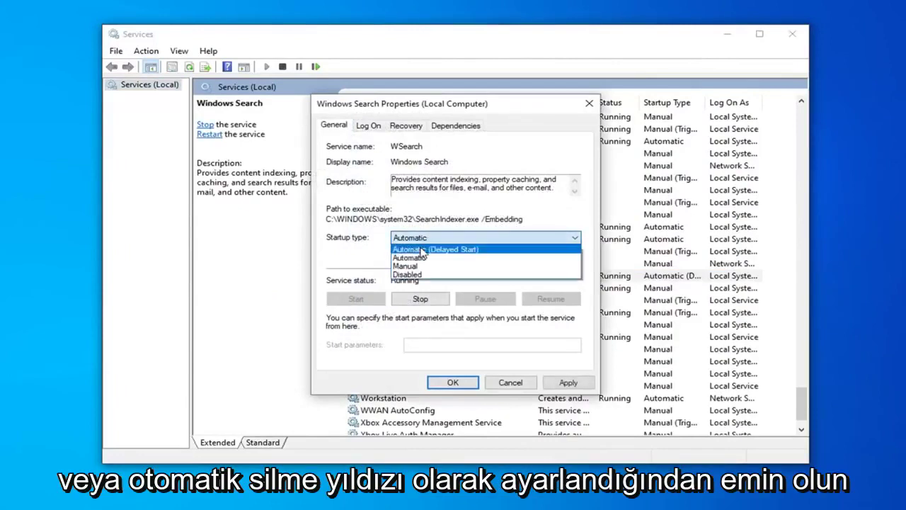
{"action": "left_click", "coordinate": [429, 247]}
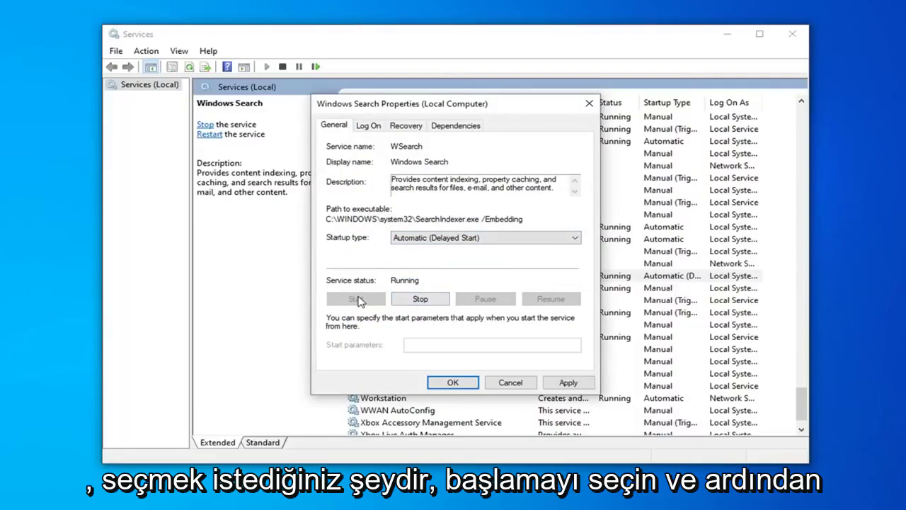
{"action": "left_click", "coordinate": [570, 384]}
{"action": "left_click", "coordinate": [456, 383]}
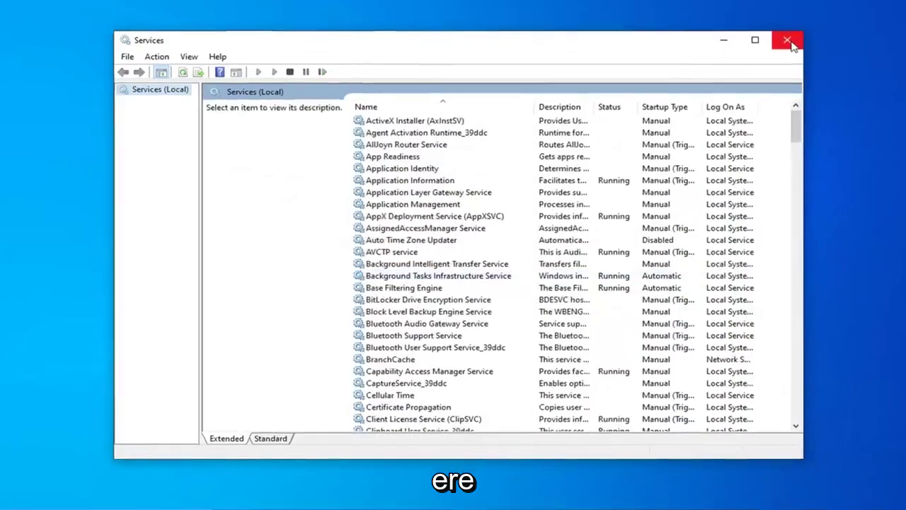
Step: Close Services and Task Manager, then reach Control Panel by entering 'Control' in File Explorer's address bar
{"action": "left_click", "coordinate": [797, 34]}
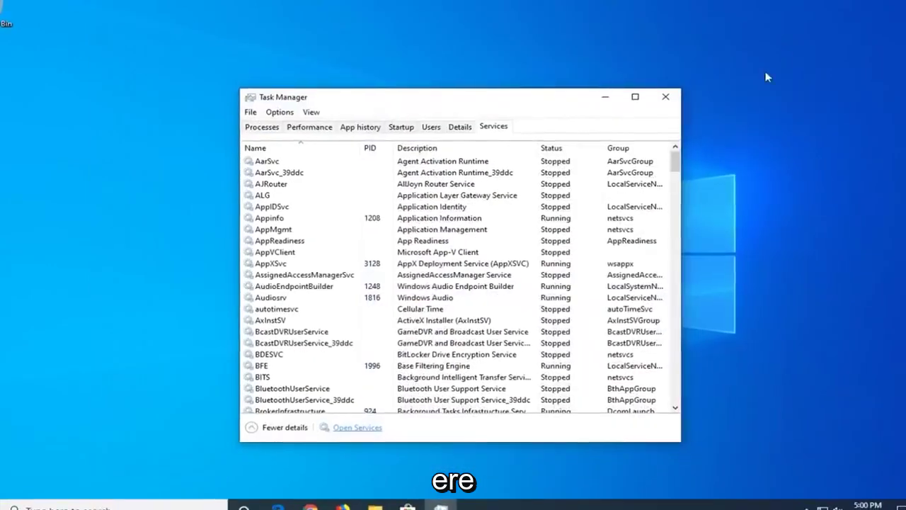
{"action": "left_click", "coordinate": [659, 107]}
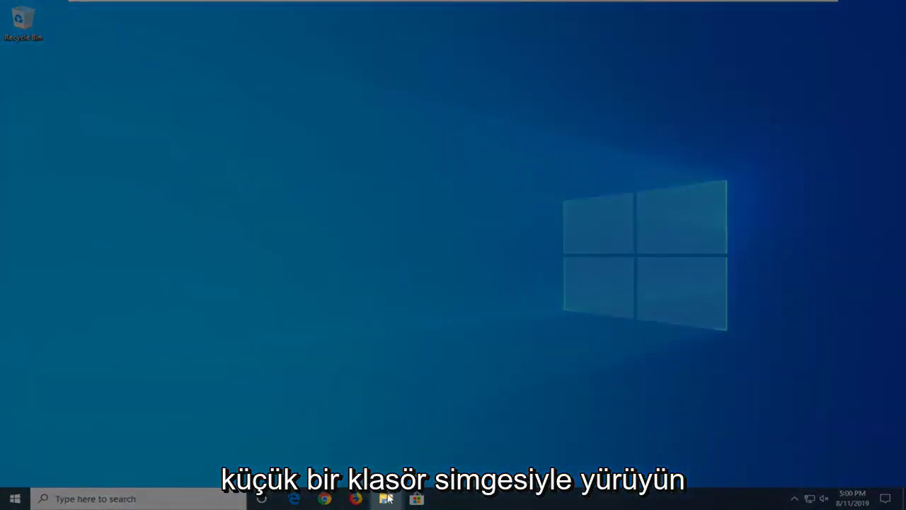
{"action": "left_click", "coordinate": [388, 499]}
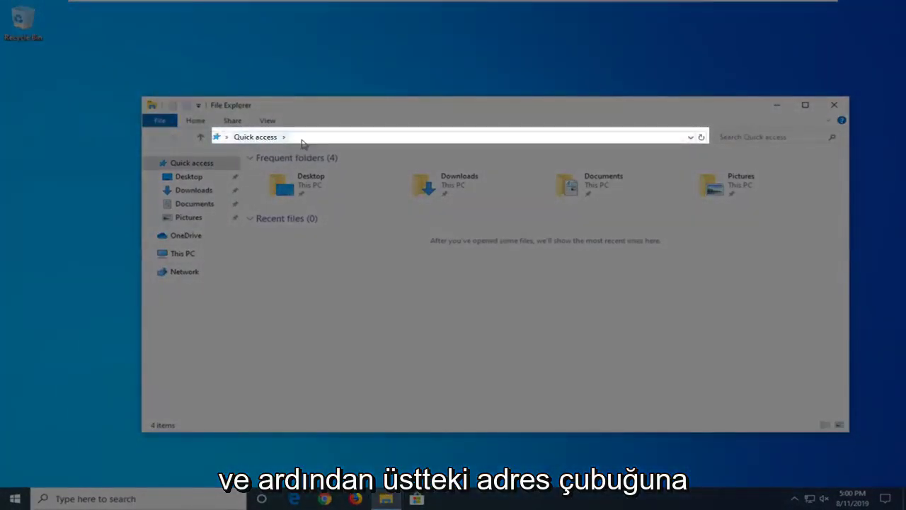
{"action": "left_click", "coordinate": [303, 140]}
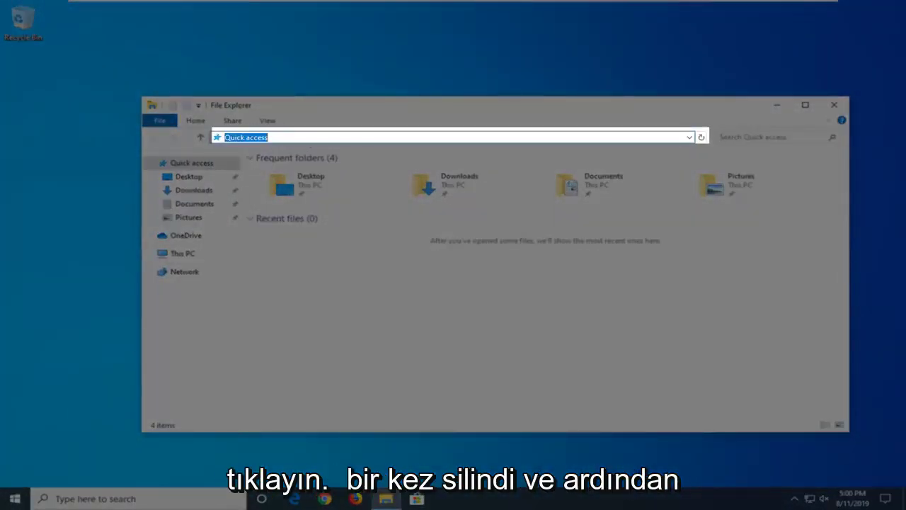
{"action": "key", "text": "BackSpace"}
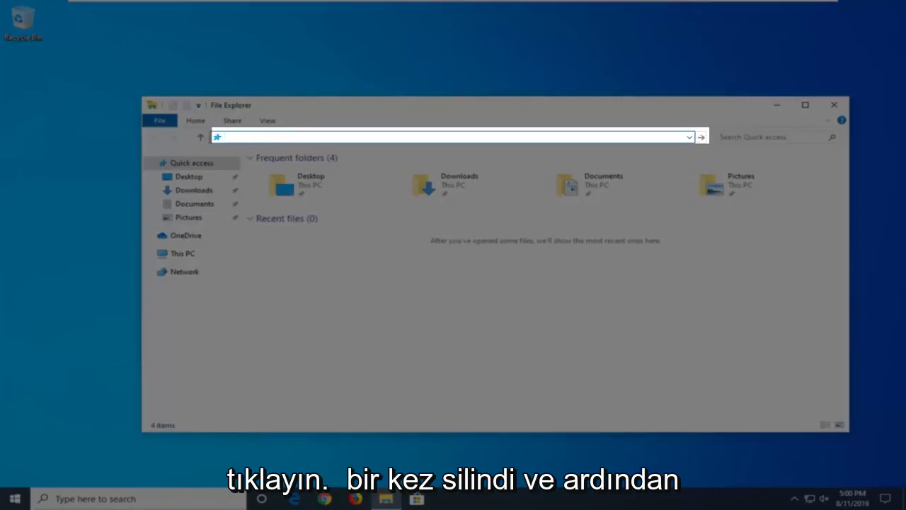
{"action": "type", "text": "Co"}
{"action": "key", "text": "BackSpace"}
{"action": "type", "text": "nt"}
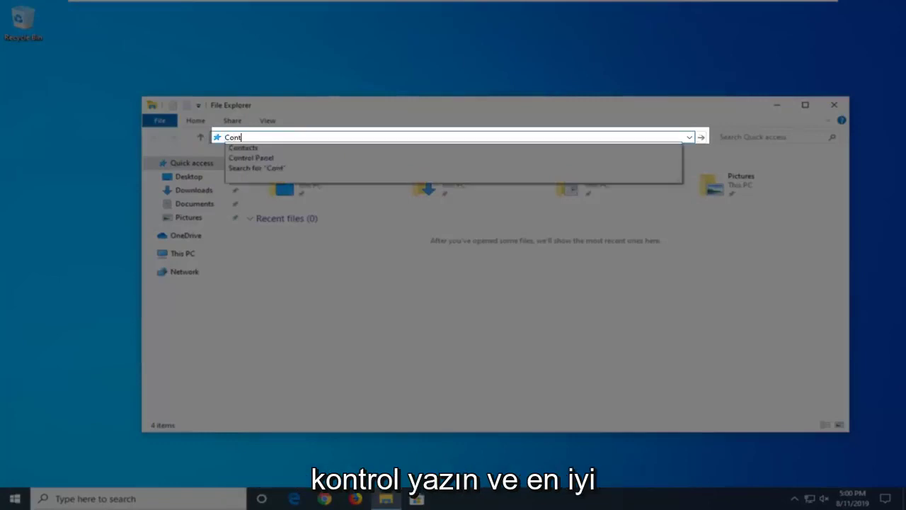
{"action": "type", "text": "rol"}
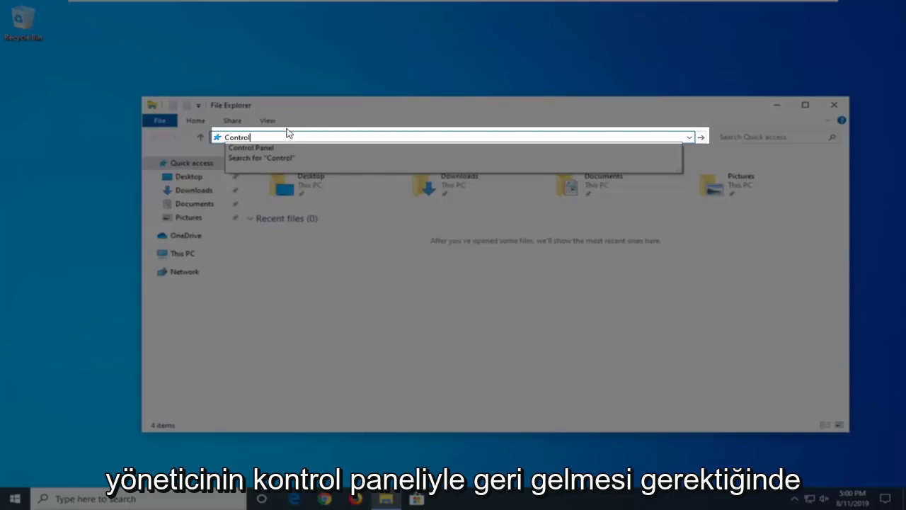
{"action": "left_click", "coordinate": [251, 150]}
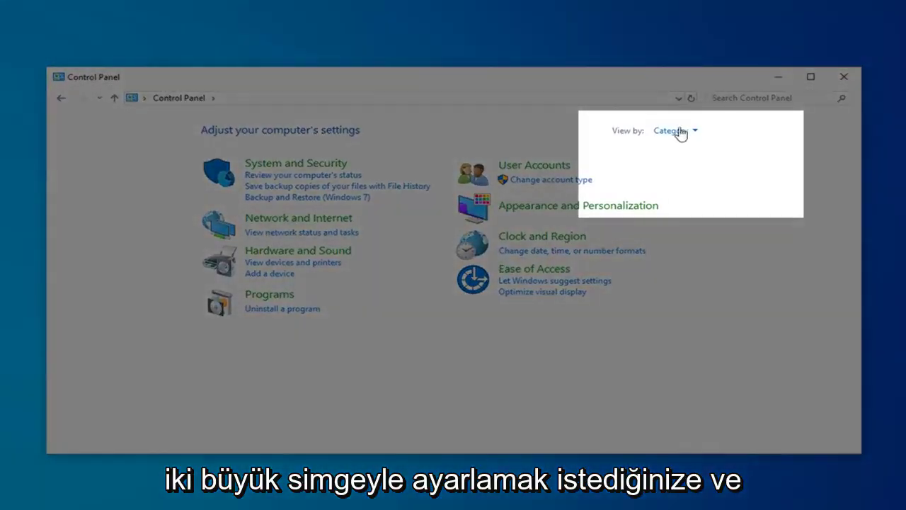
Step: Change Control Panel's View by setting from Category to Large icons
{"action": "left_click", "coordinate": [676, 131]}
{"action": "left_click", "coordinate": [691, 167]}
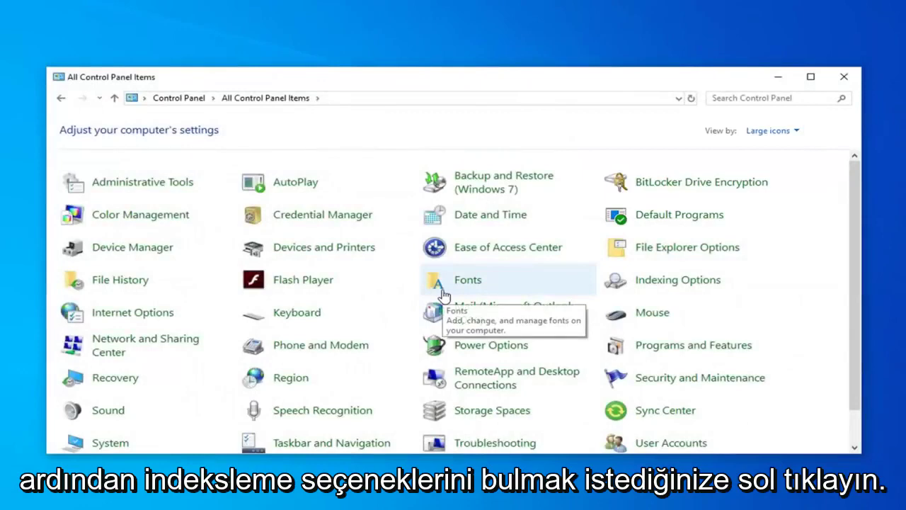
Step: Rebuild the search index from Indexing Options' Advanced settings and confirm the rebuild
{"action": "left_click", "coordinate": [679, 282]}
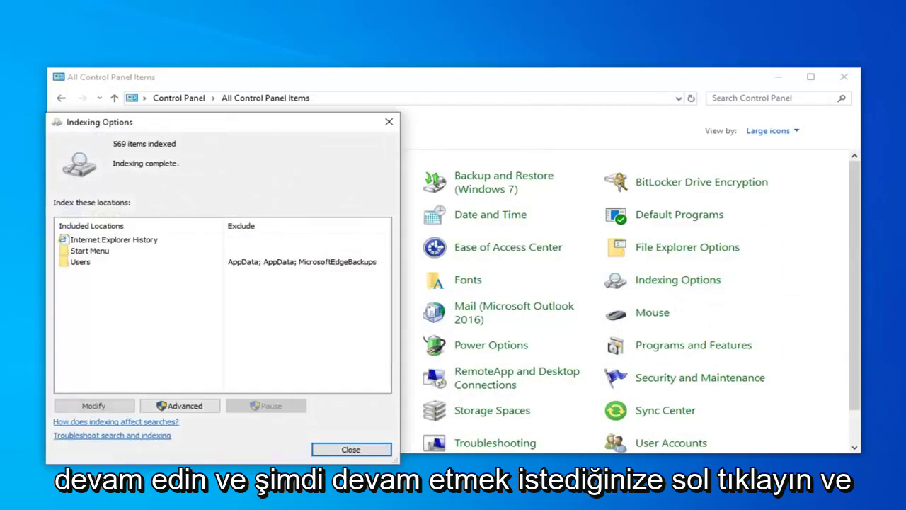
{"action": "left_click_drag", "start_coordinate": [263, 126], "coordinate": [394, 88]}
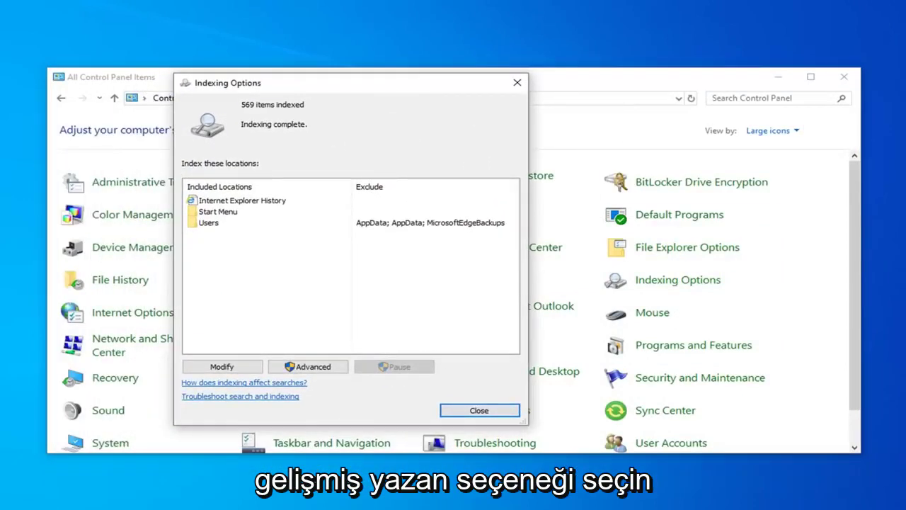
{"action": "left_click", "coordinate": [309, 367]}
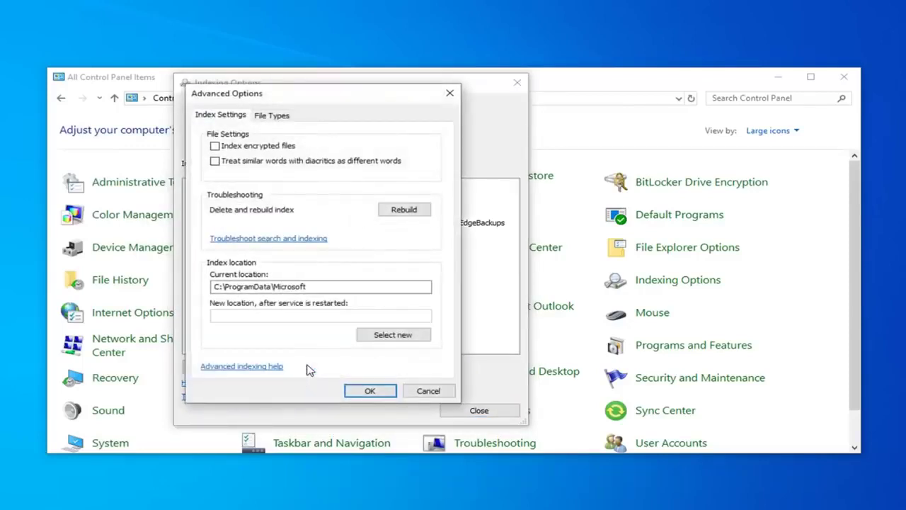
{"action": "left_click", "coordinate": [405, 211]}
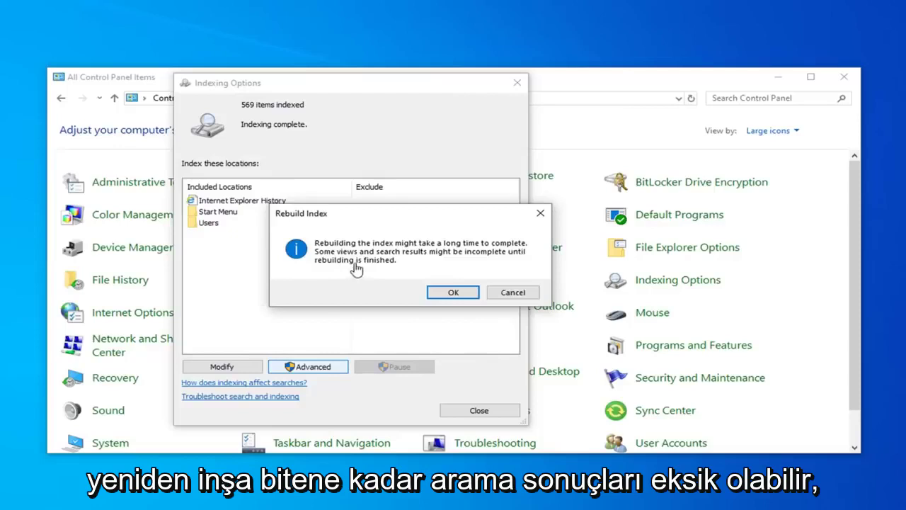
{"action": "left_click", "coordinate": [448, 295]}
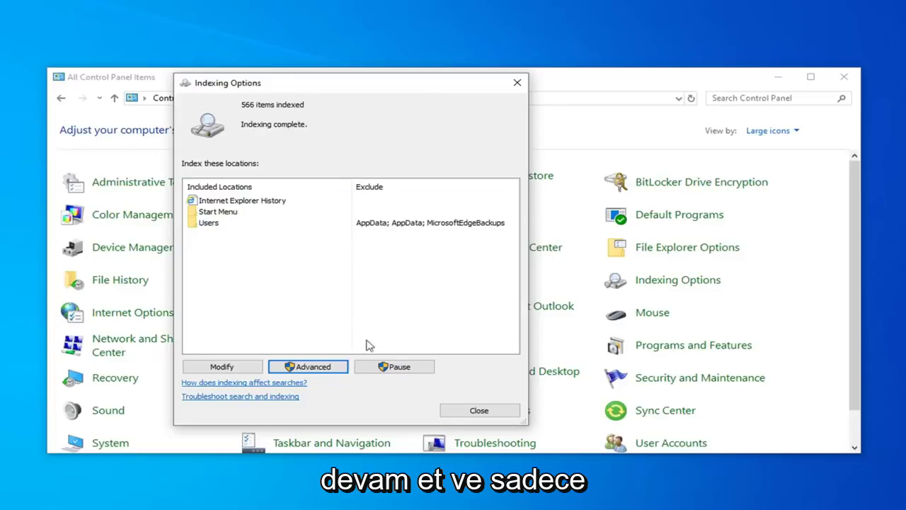
Step: Close Indexing Options once it reports 566 items indexed and indexing complete
{"action": "left_click", "coordinate": [460, 417]}
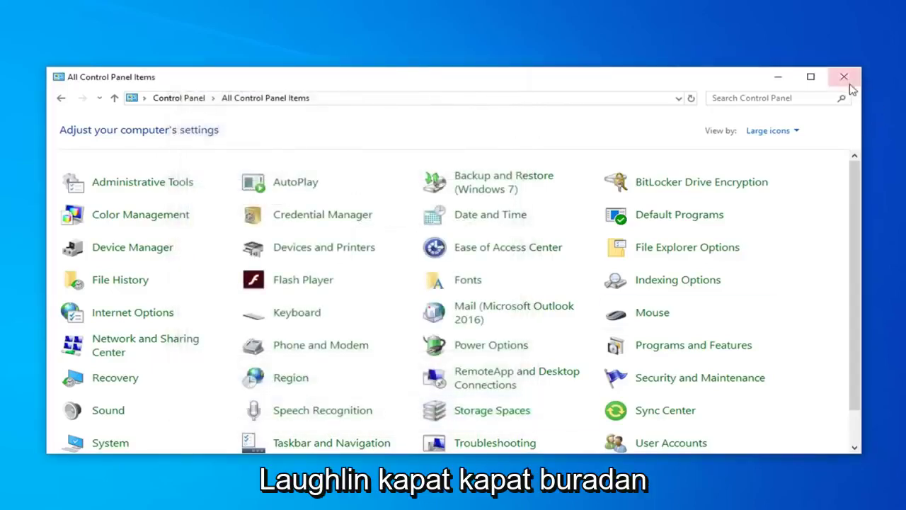
Step: Close Control Panel and launch Windows PowerShell (Admin) from the Start menu, approving the UAC prompt
{"action": "left_click", "coordinate": [850, 83]}
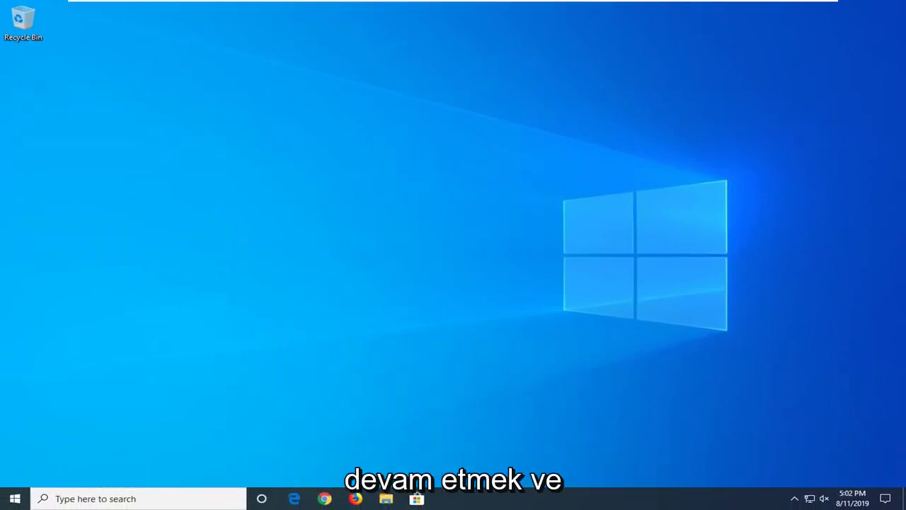
{"action": "right_click", "coordinate": [8, 502]}
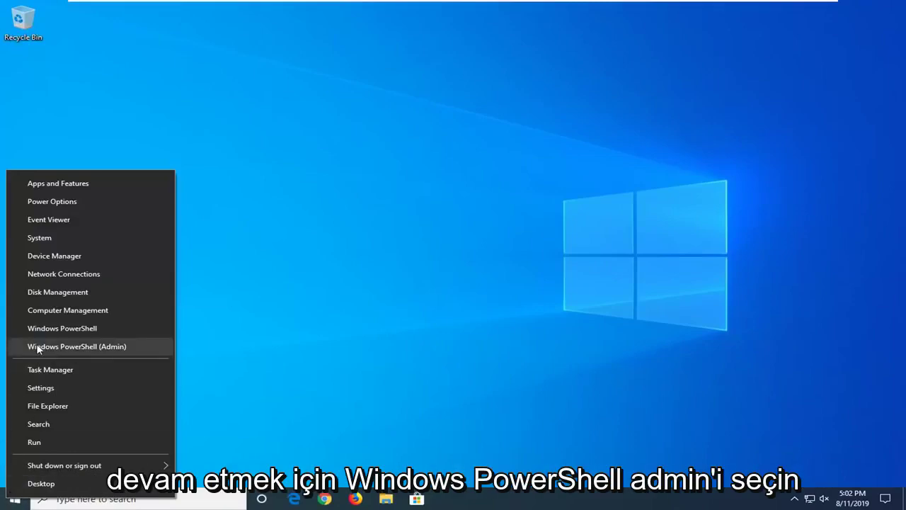
{"action": "left_click", "coordinate": [112, 348]}
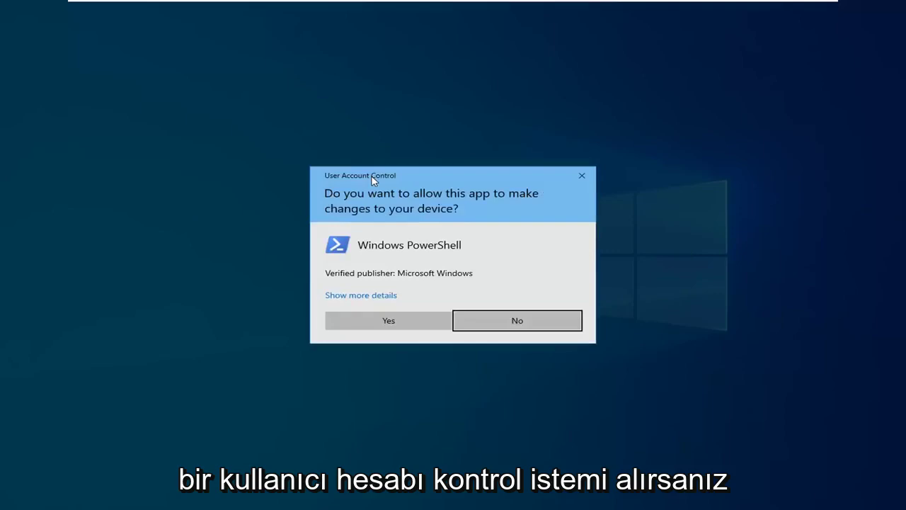
{"action": "left_click", "coordinate": [370, 322]}
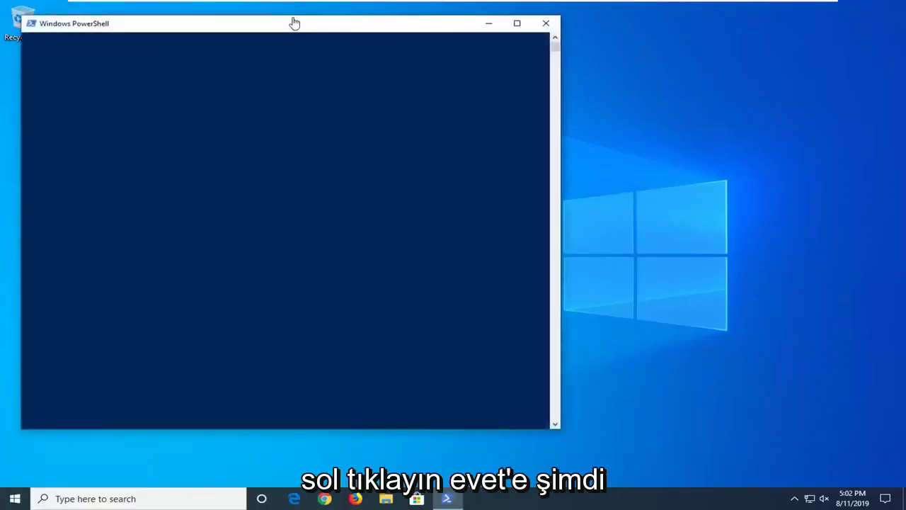
Step: Paste and run 'PowerShell -ExecutionPolicy Unrestricted' in the PowerShell window
{"action": "left_click_drag", "start_coordinate": [290, 27], "coordinate": [424, 49]}
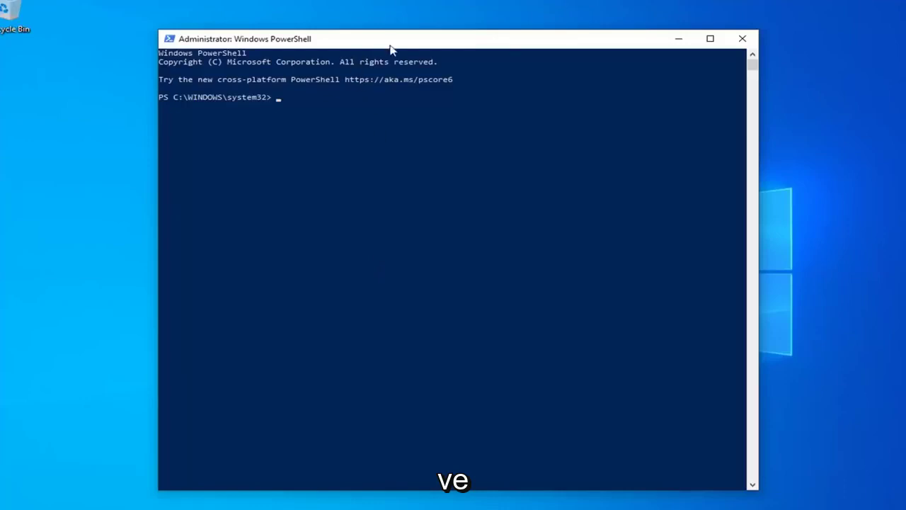
{"action": "right_click", "coordinate": [497, 42]}
{"action": "mouse_move", "coordinate": [541, 135]}
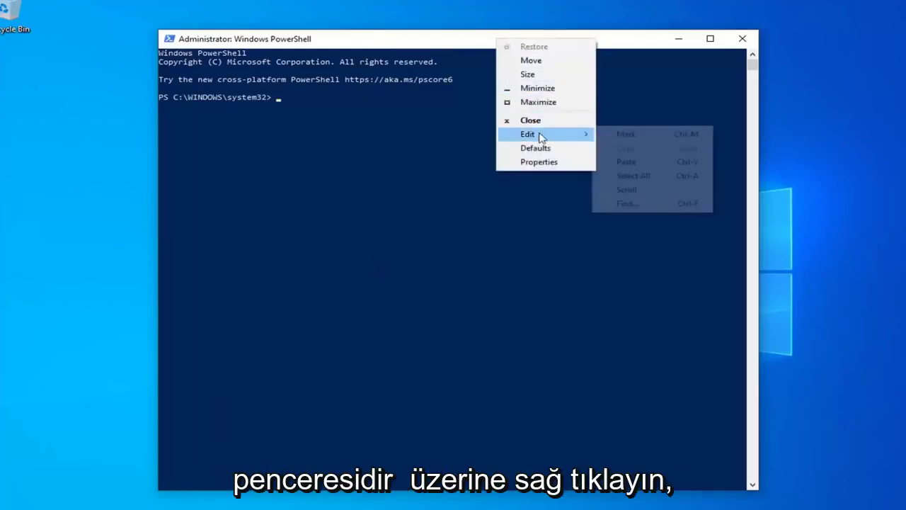
{"action": "left_click", "coordinate": [623, 161]}
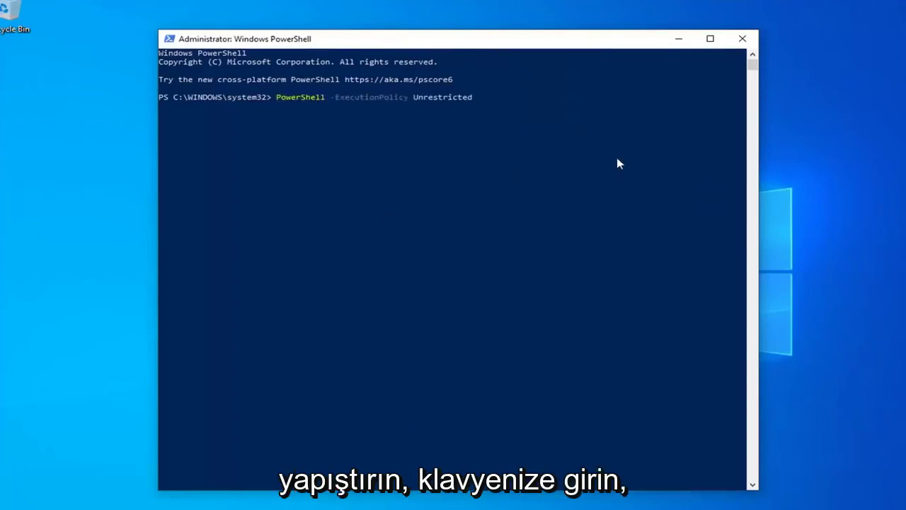
{"action": "key", "text": "Return"}
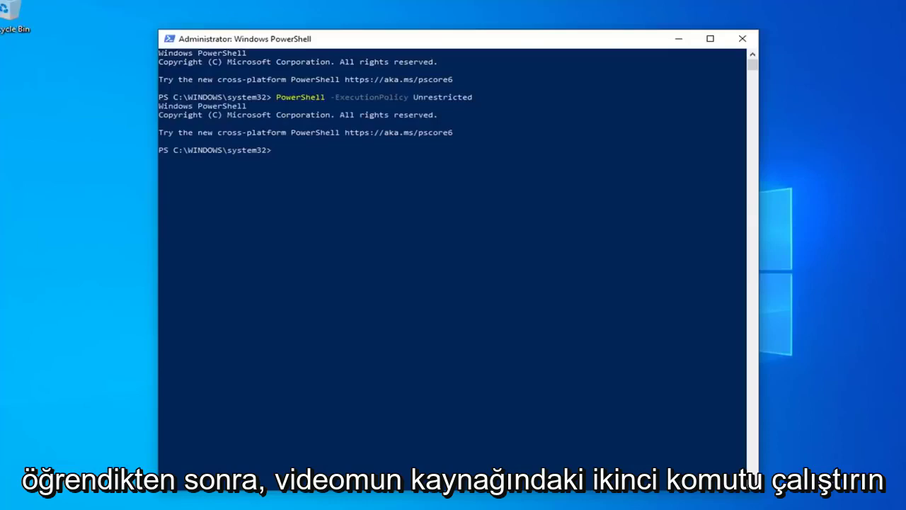
Step: Paste the Get-AppXPackage re-registration command at the new prompt
{"action": "right_click", "coordinate": [393, 39]}
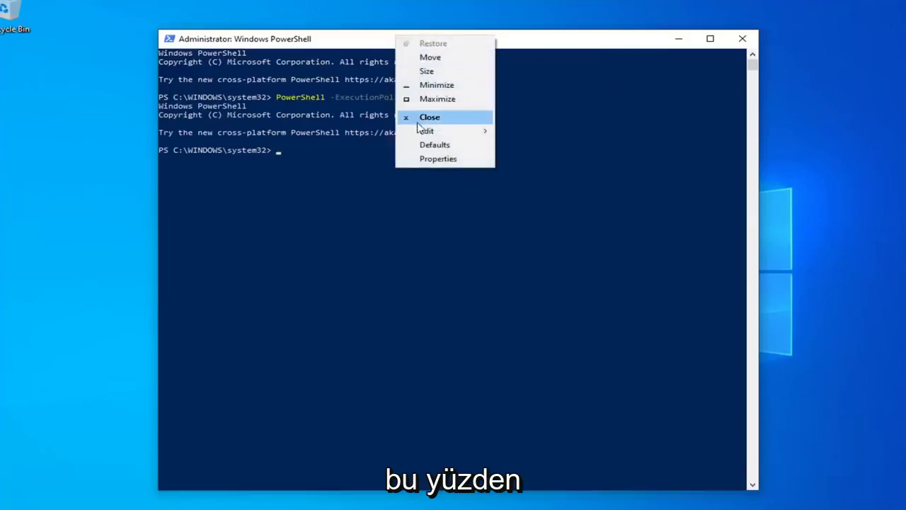
{"action": "mouse_move", "coordinate": [423, 133]}
{"action": "left_click", "coordinate": [506, 160]}
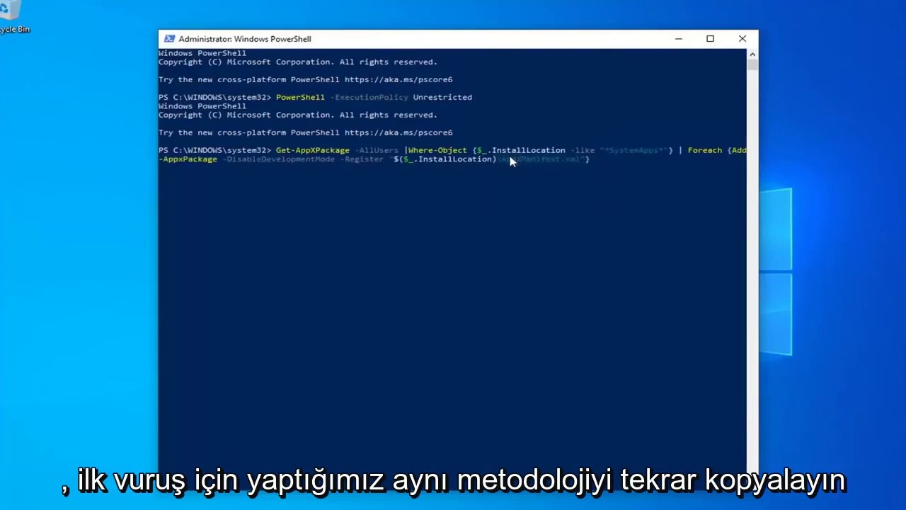
Step: Run the Get-AppXPackage | Add-AppxPackage command to re-register the SystemApps packages
{"action": "key", "text": "Return"}
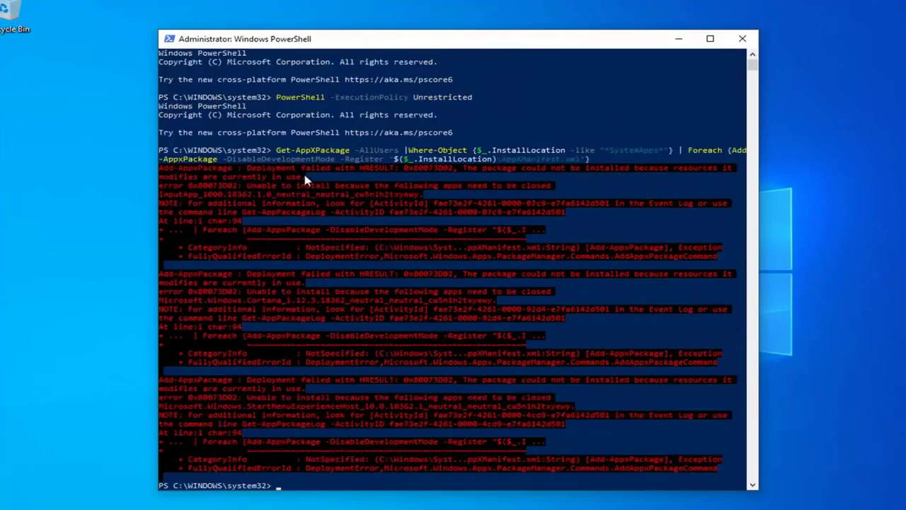
Step: Run the $manifest Add-AppxPackage command to re-register the Microsoft.WindowsStore package
{"action": "scroll", "coordinate": [305, 177], "scroll_direction": "down", "scroll_amount": 3}
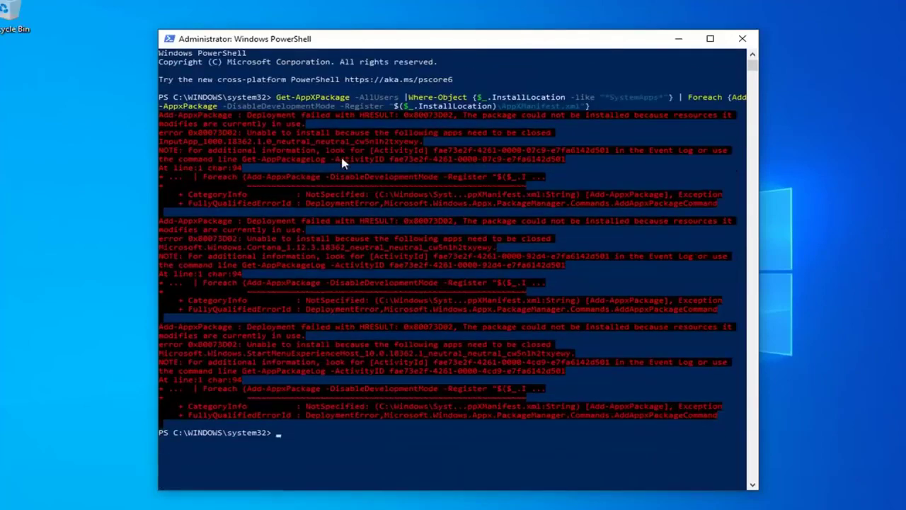
{"action": "type", "text": "$manifest = (Get-AppxPackage Microsoft.WindowsStore).InstallLocation + '\\AppxManifest.xml' ; Add-AppxPackage -DisableDevelopmentMode -Register $manifest"}
{"action": "key", "text": "Return"}
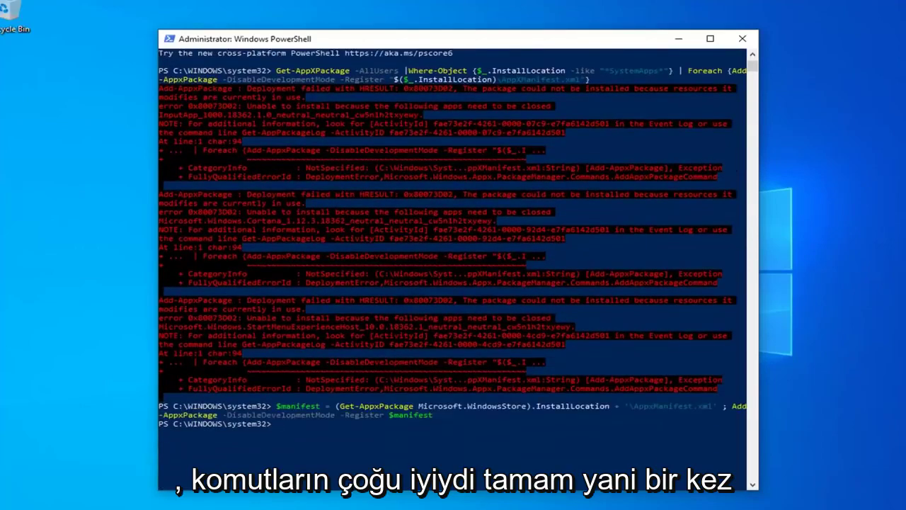
Step: Paste C:\Windows\System32\ctfmon.exe from the window's Edit menu and run it
{"action": "right_click", "coordinate": [437, 42]}
{"action": "mouse_move", "coordinate": [469, 136]}
{"action": "left_click", "coordinate": [566, 165]}
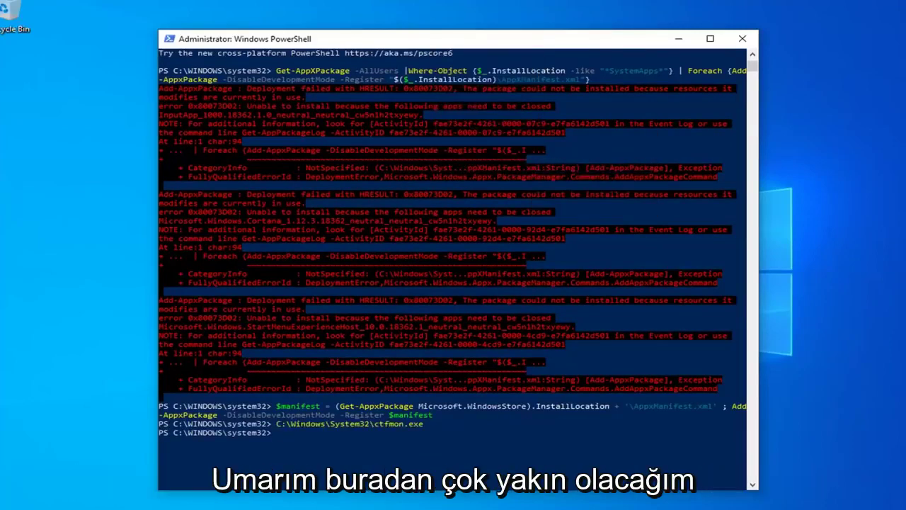
Step: Close the Windows PowerShell window after the repair commands, leaving the empty desktop
{"action": "left_click", "coordinate": [742, 39]}
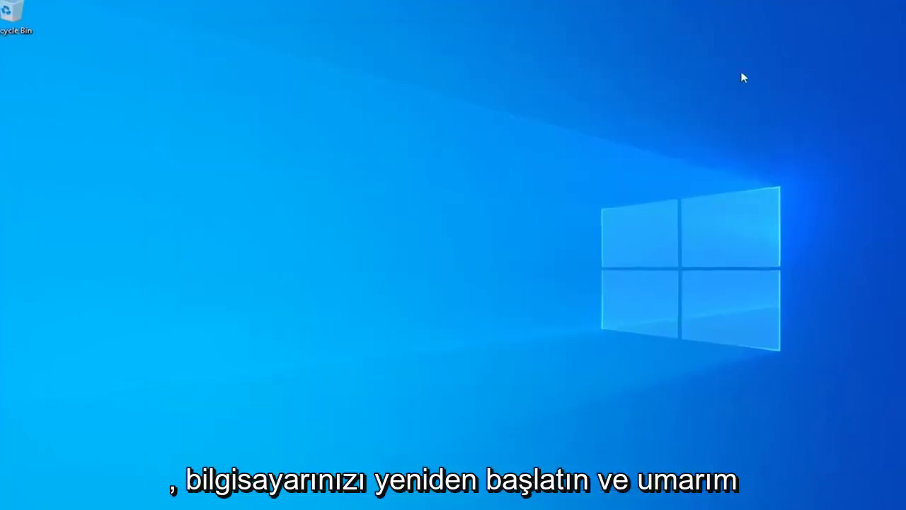